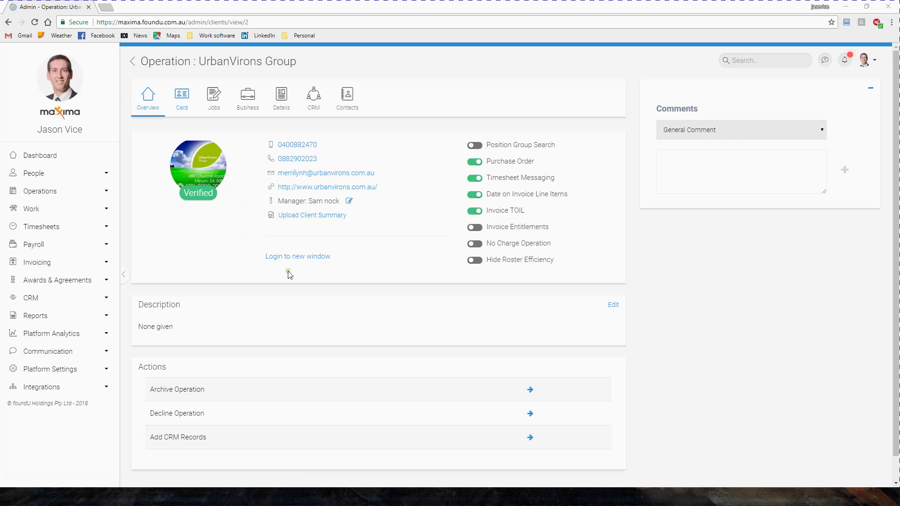
Step: Log in to the operation's client portal in a new window and start a new job titled "Test job for timesheet"
click(297, 256)
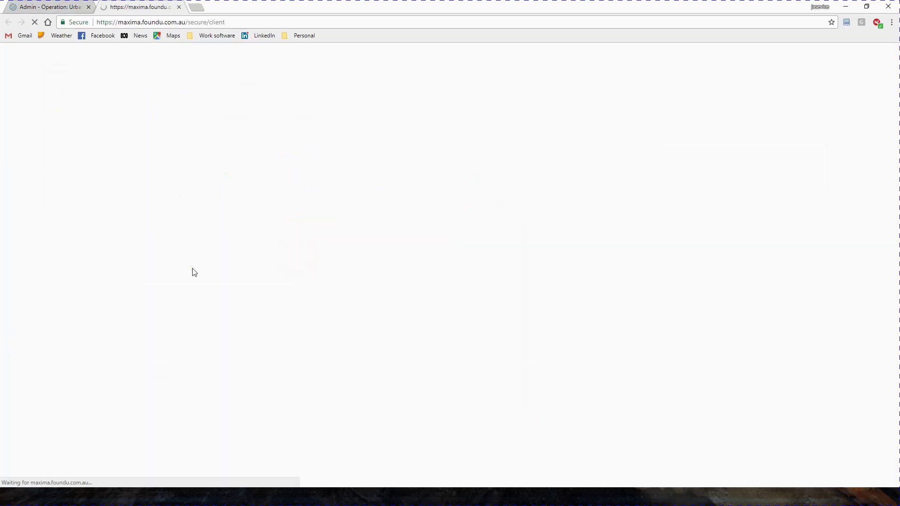
click(221, 251)
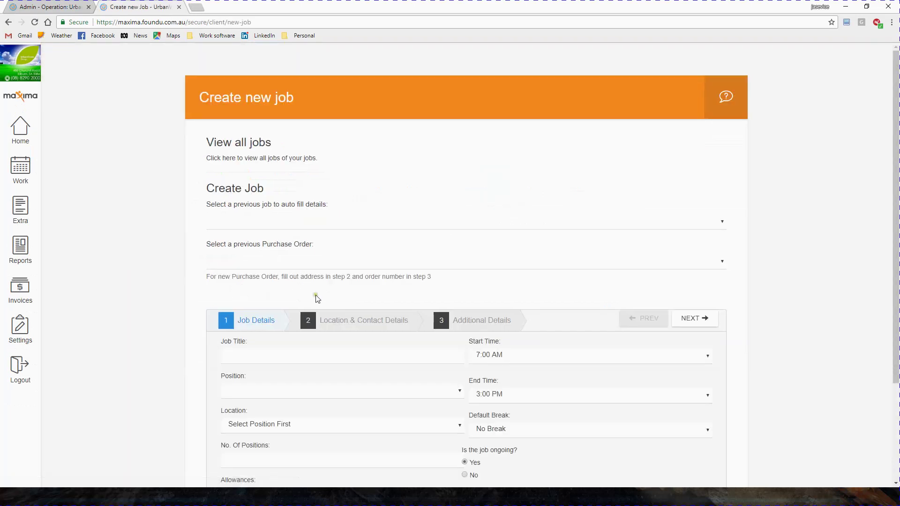
click(271, 350)
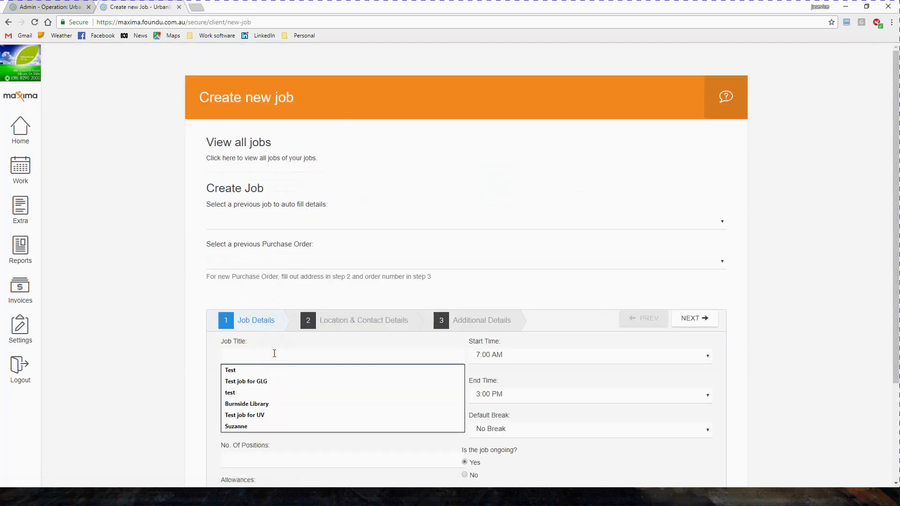
text(Test job for timesheet)
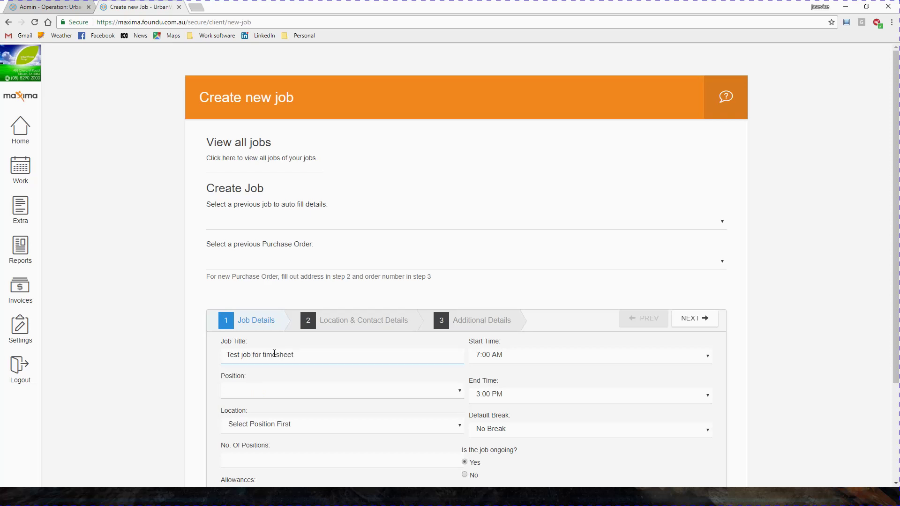
Step: Set the job's position to Gardening and landscaping Level 1, location to Metro Adelaide, and number of positions to 1
scroll(274, 351, down, 3)
click(282, 263)
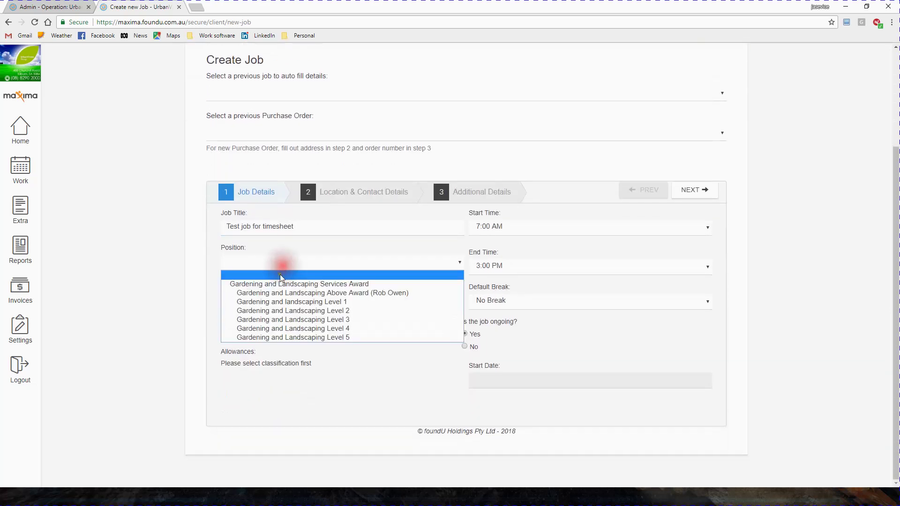
click(284, 301)
click(279, 299)
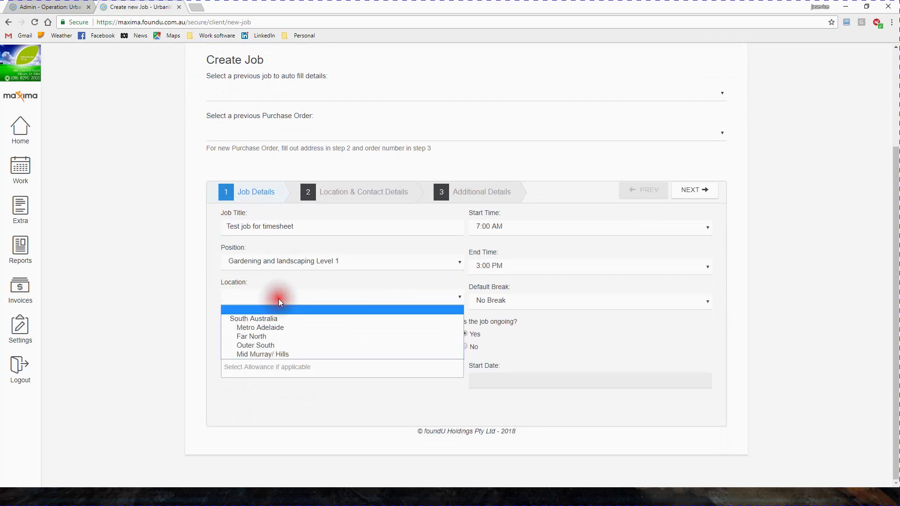
click(277, 326)
click(278, 333)
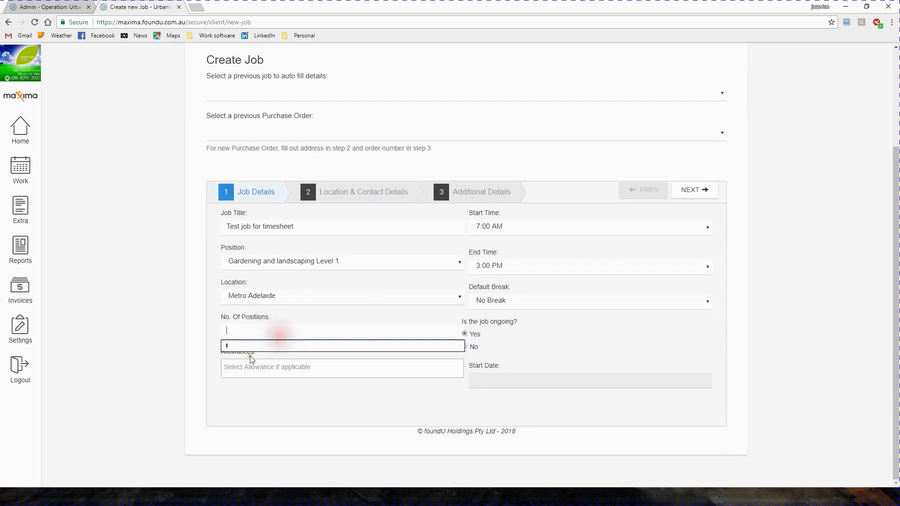
click(254, 346)
Step: Set the default break to 30 minutes and mark the job as not ongoing
click(520, 301)
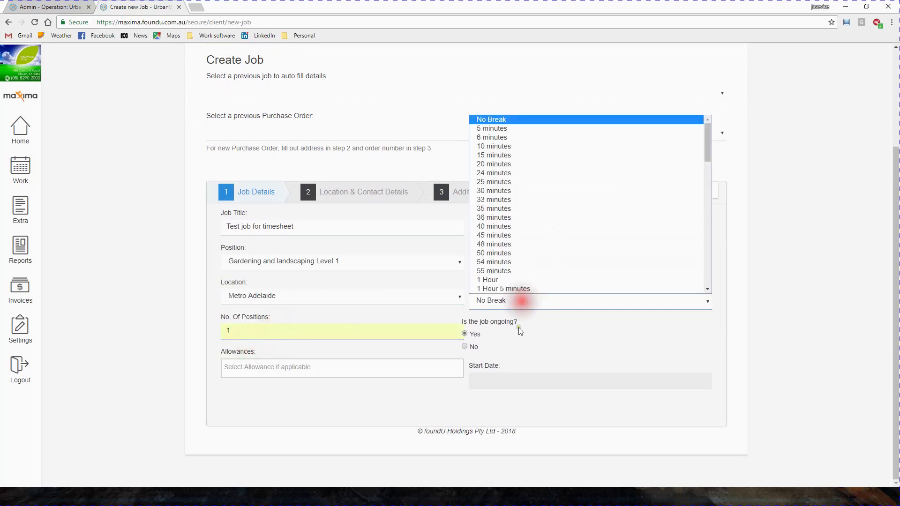
click(509, 196)
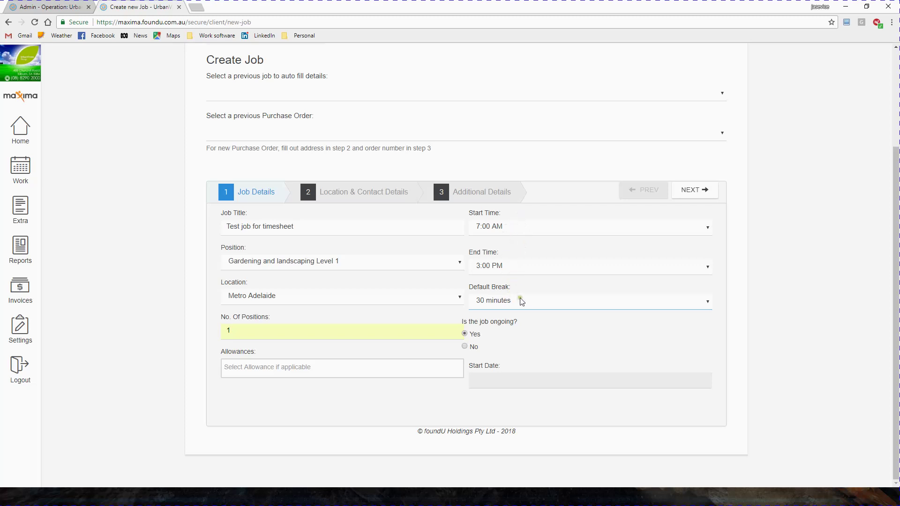
click(471, 346)
Step: Set the job's start date to 4 May 2018 and its end date to 1 June 2018
click(541, 380)
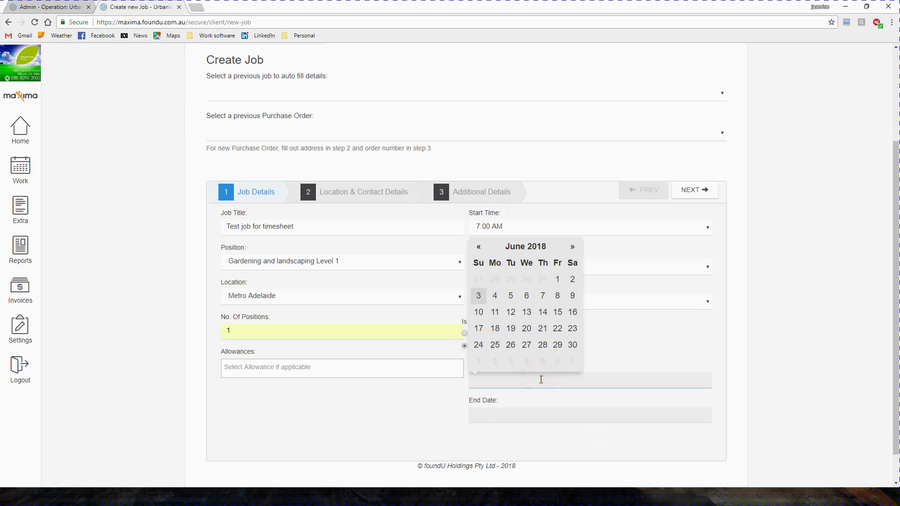
click(496, 281)
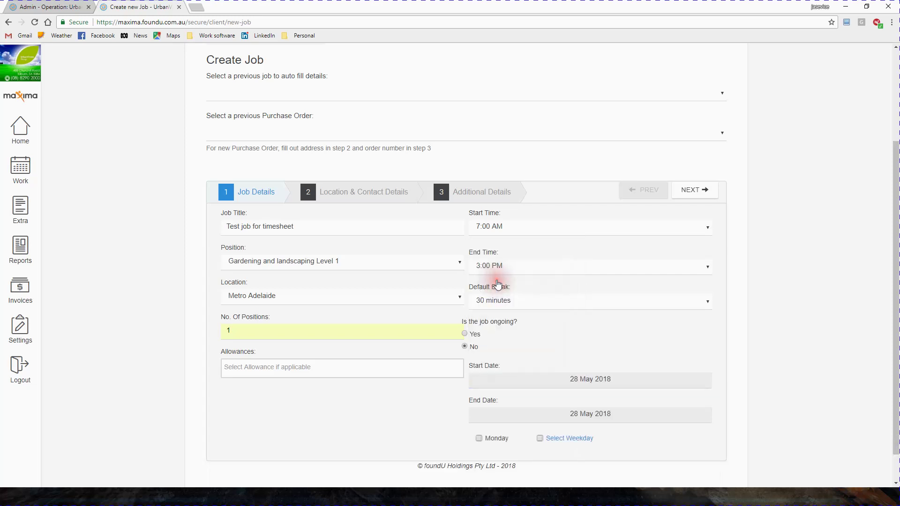
click(541, 410)
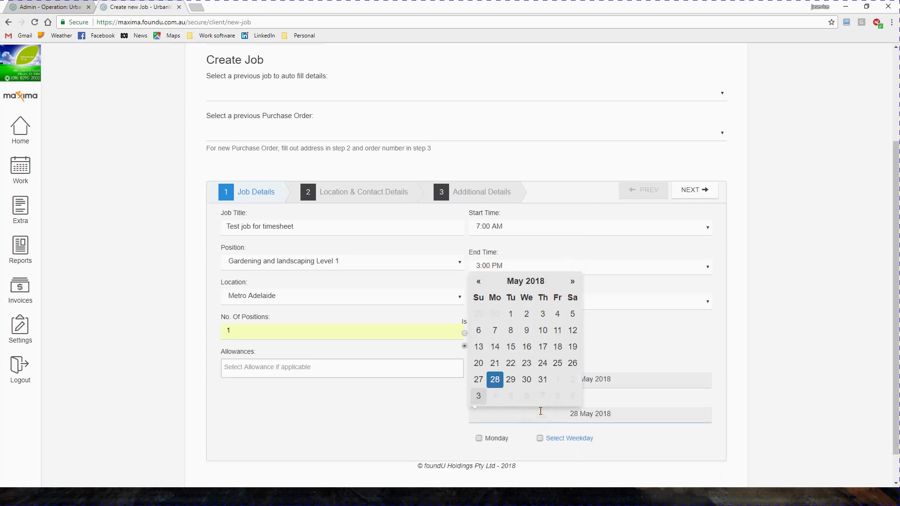
click(557, 315)
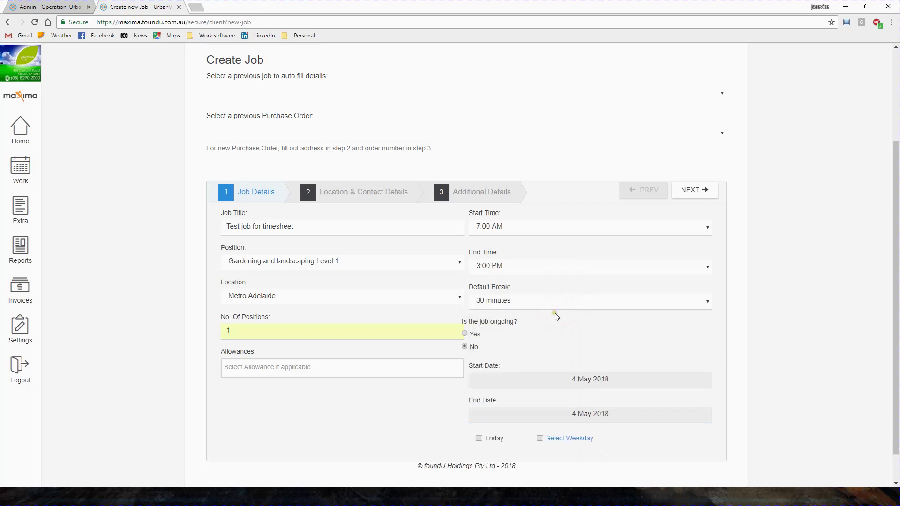
click(581, 412)
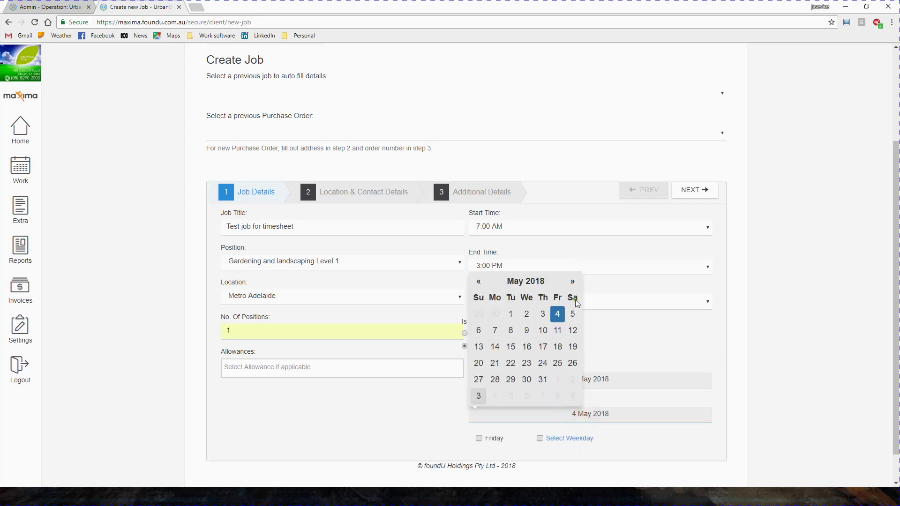
click(575, 282)
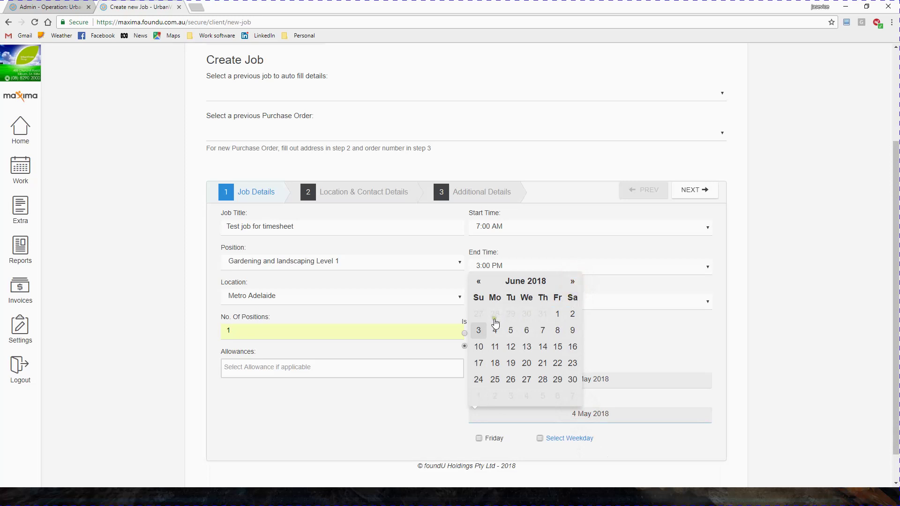
click(557, 317)
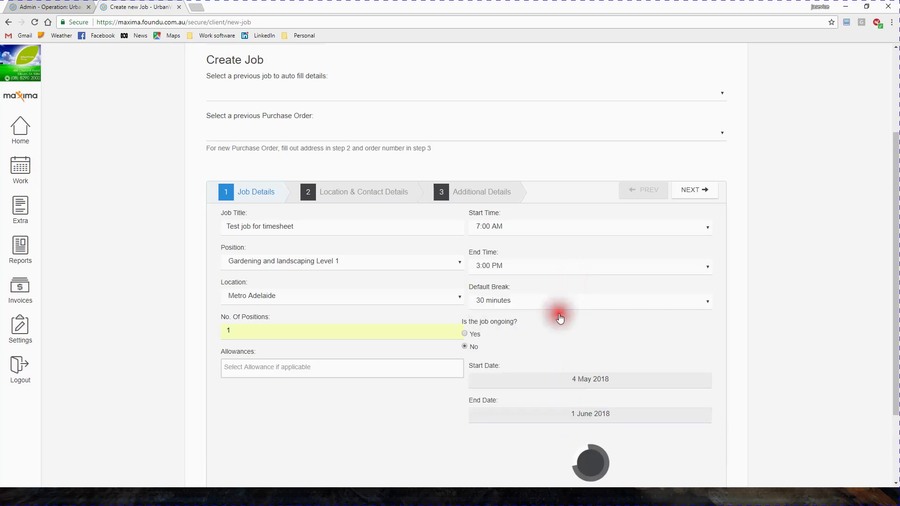
Step: Select all weekdays as the job's working days and continue to the location and contact details
scroll(677, 402, down, 1)
scroll(678, 402, down, 1)
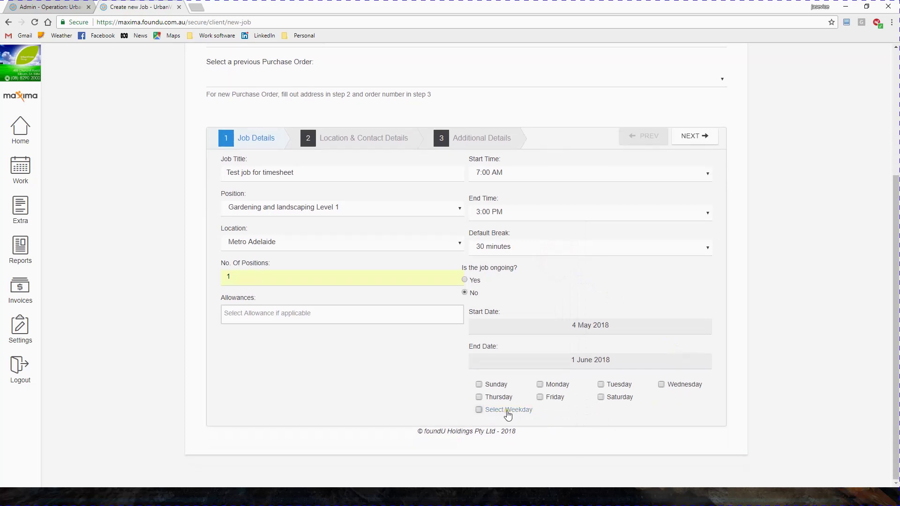
click(479, 409)
click(699, 137)
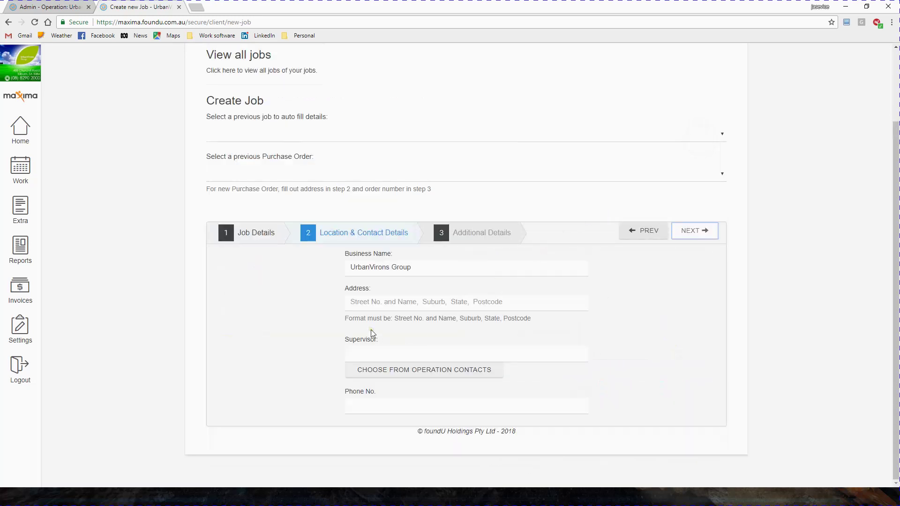
Step: Fill in the job site's street address from the matching address suggestion and continue to the additional details
click(385, 298)
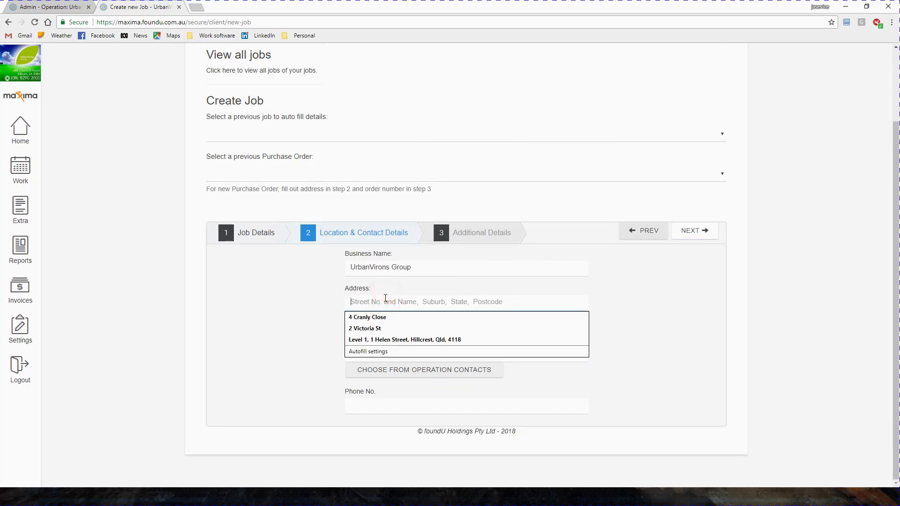
text(180 Port)
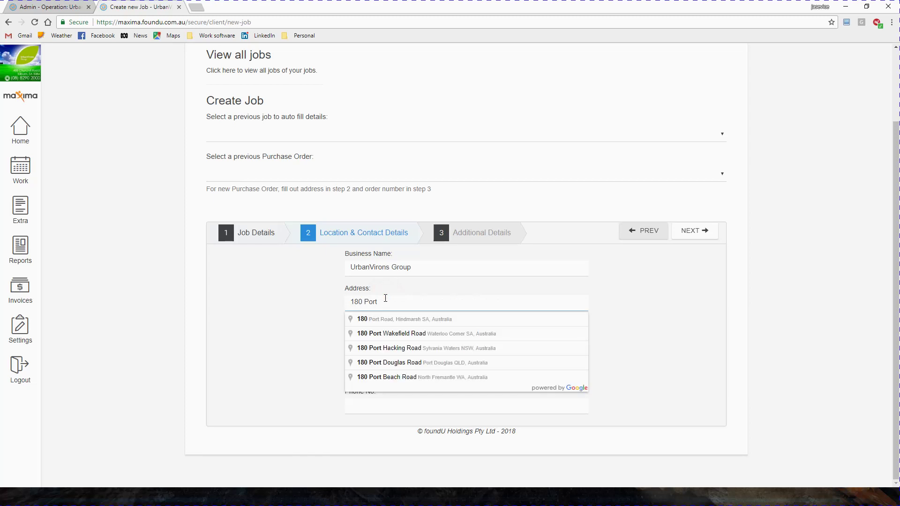
click(386, 323)
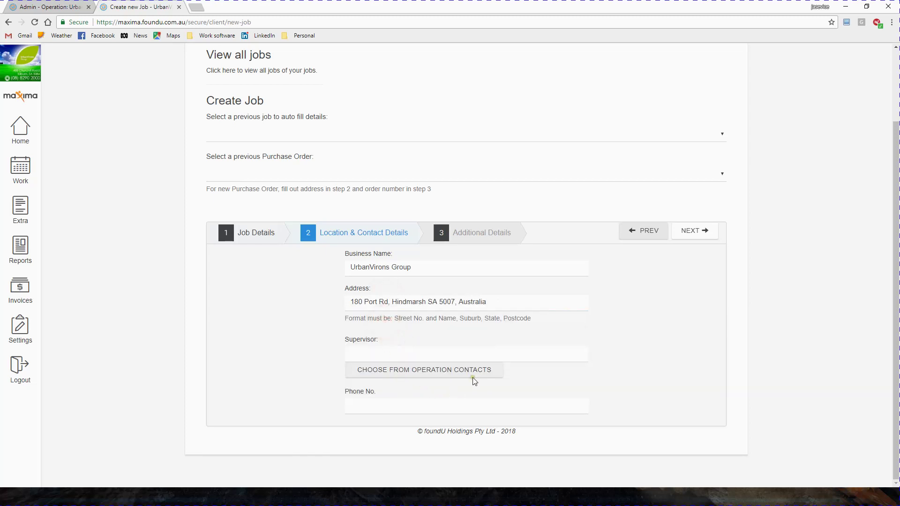
click(692, 231)
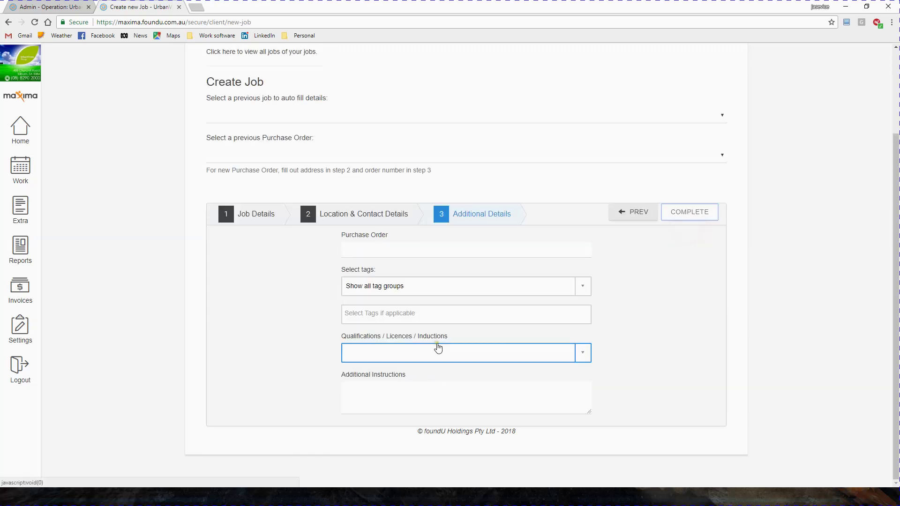
Step: Add the Gardening Experience tag to the job and complete its creation
click(406, 313)
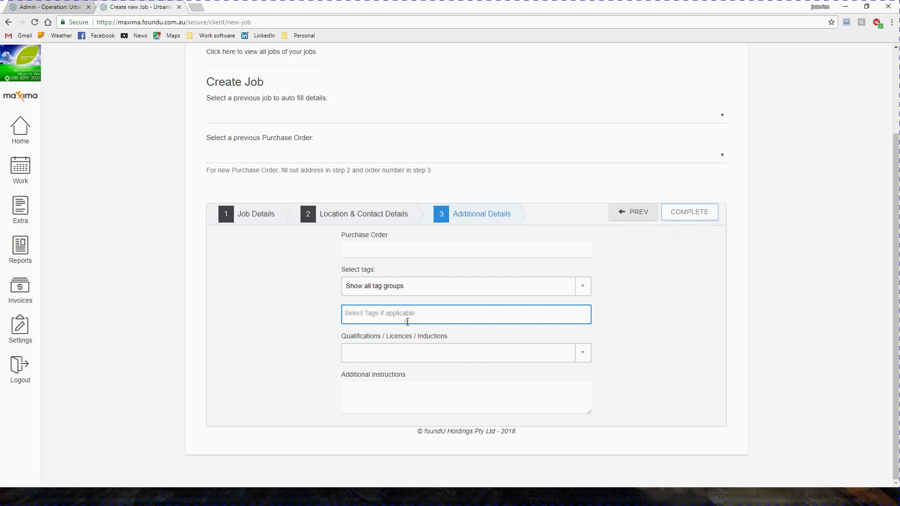
click(408, 322)
text(garden)
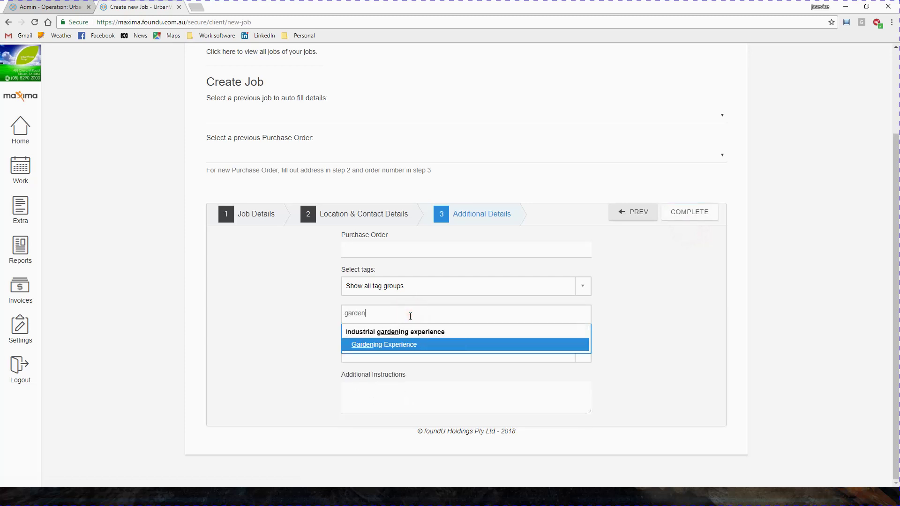
click(401, 345)
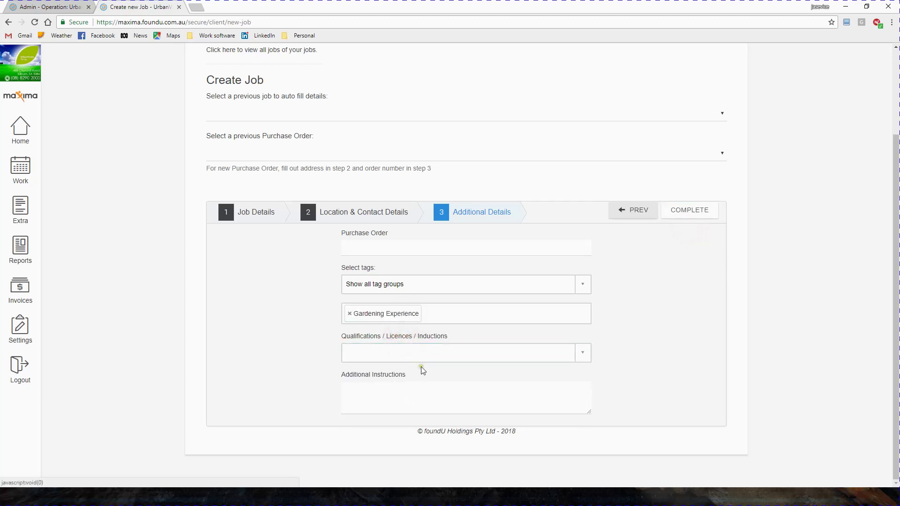
click(690, 213)
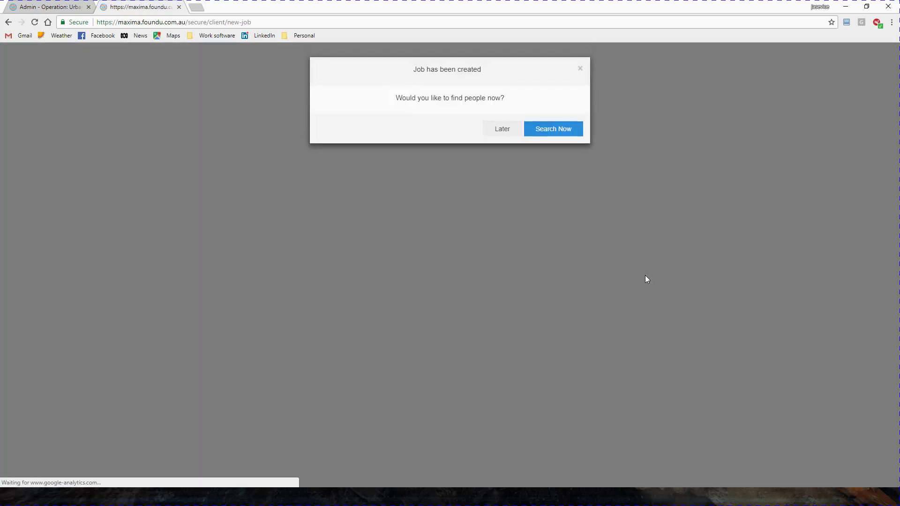
Step: Search for people matching the new job and assign it to the candidate 34.7 km away
click(548, 130)
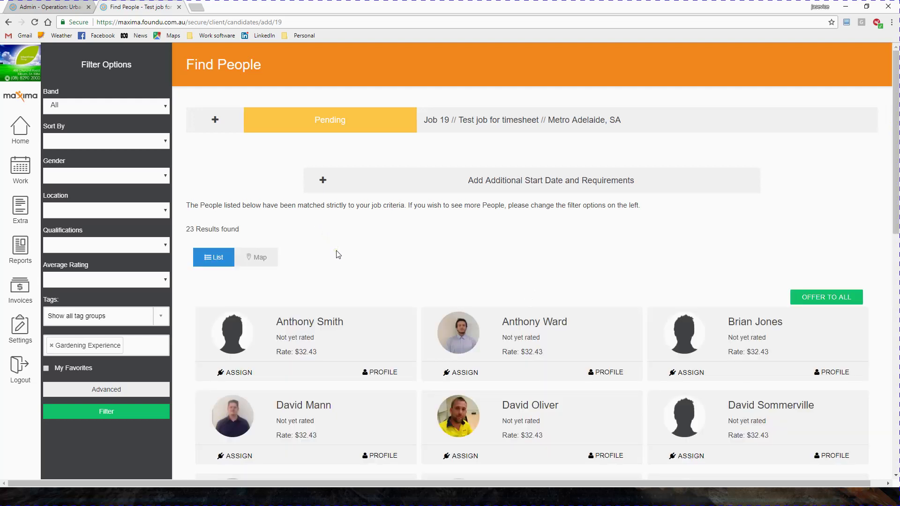
scroll(338, 254, down, 9)
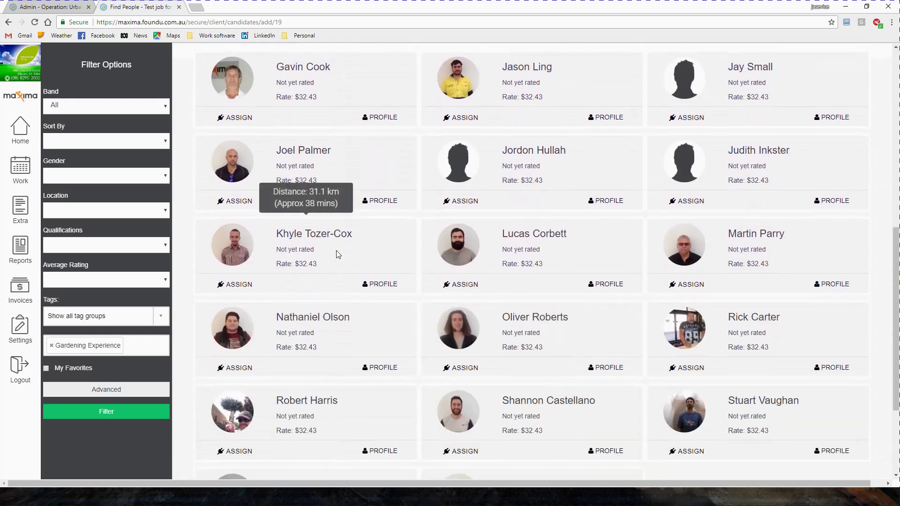
scroll(338, 255, down, 3)
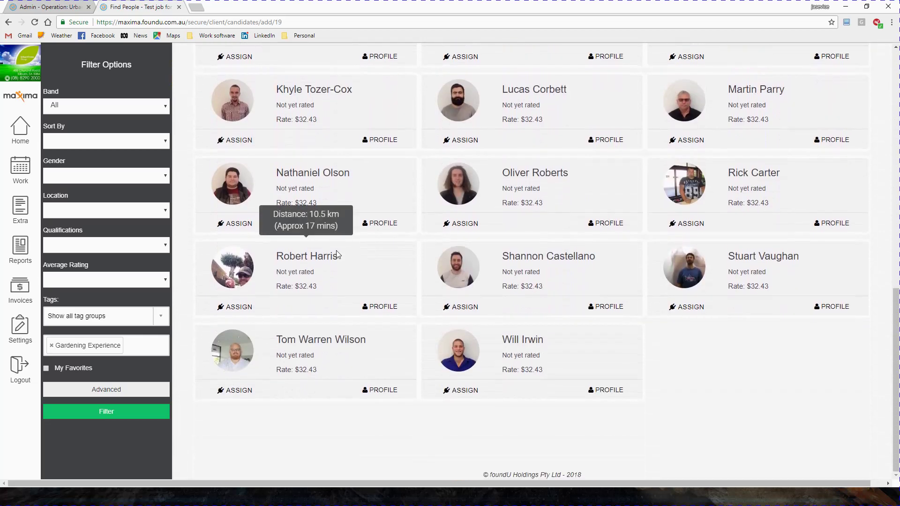
scroll(338, 255, up, 4)
scroll(337, 254, up, 3)
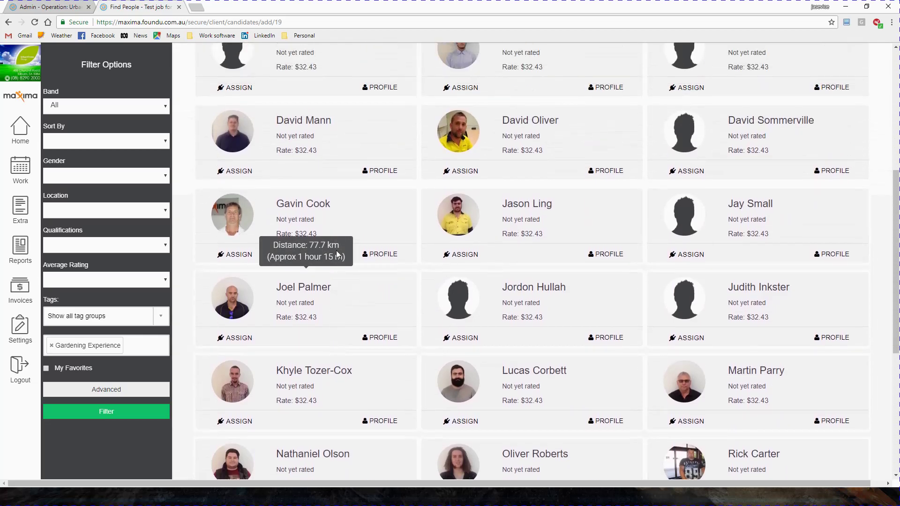
scroll(336, 250, down, 7)
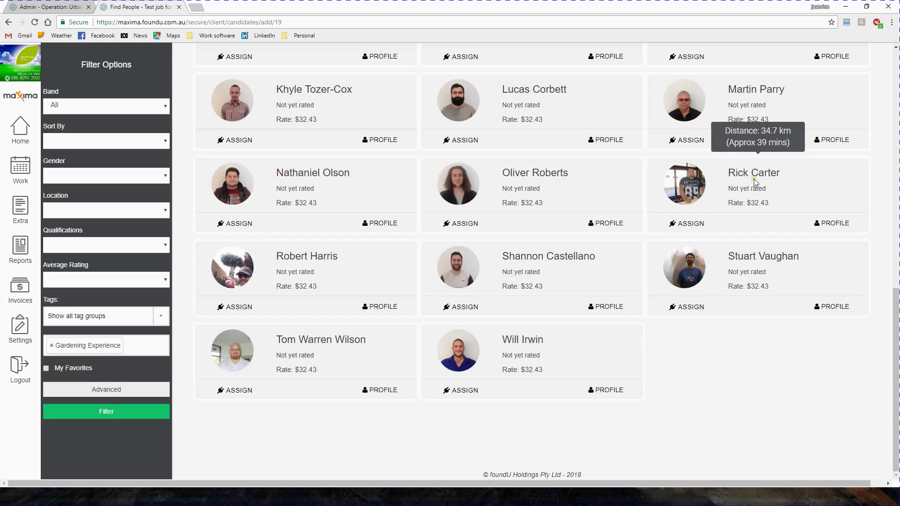
click(695, 225)
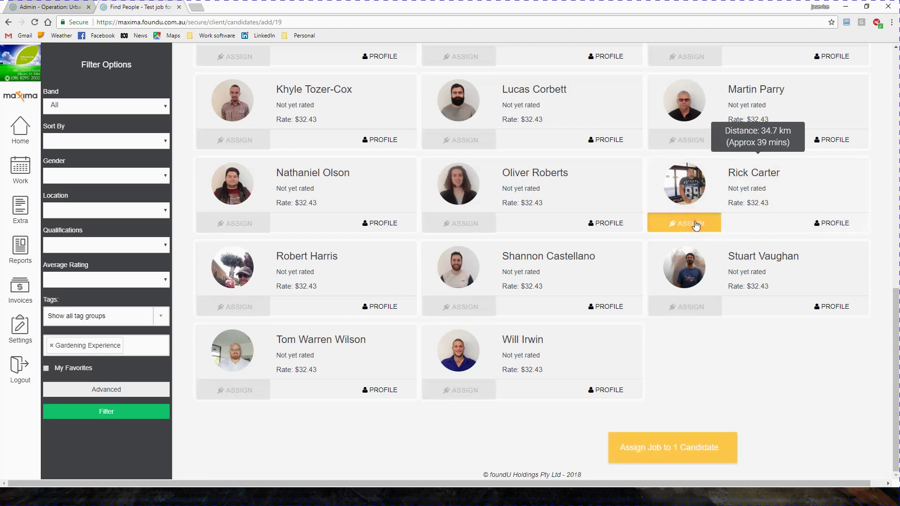
click(674, 454)
click(527, 115)
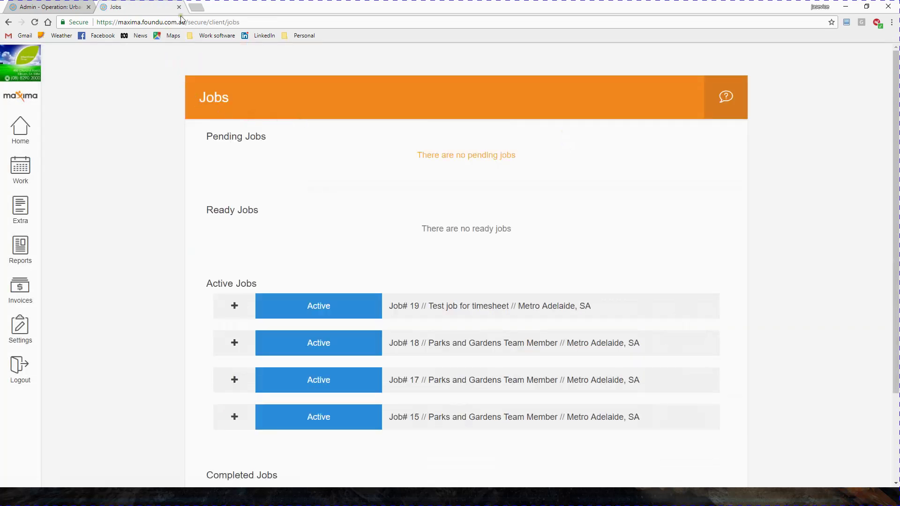
Step: Leave the client portal, find the assigned candidate in the admin site, and log in as that candidate
click(179, 7)
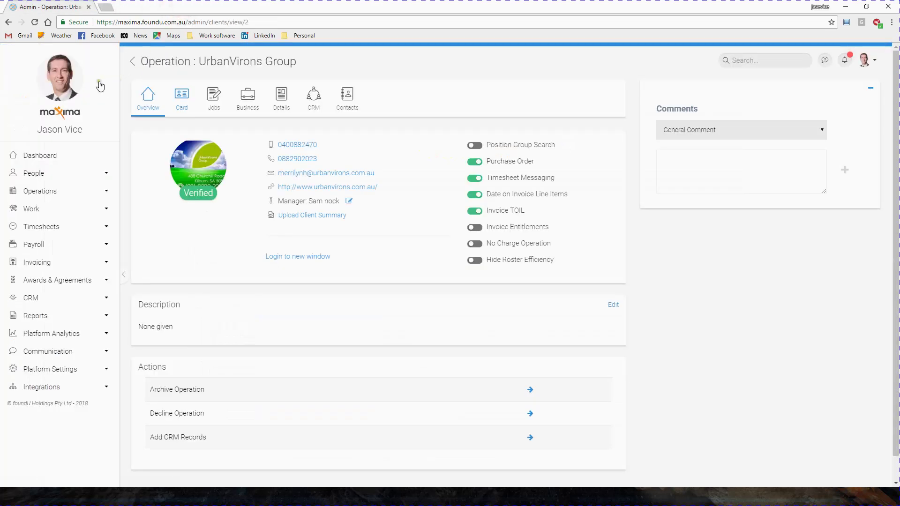
click(759, 60)
text(rick)
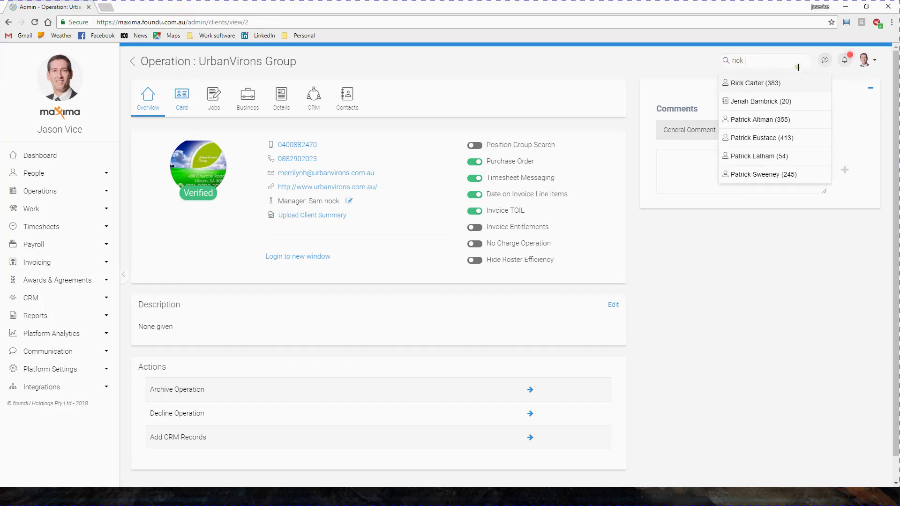
click(767, 82)
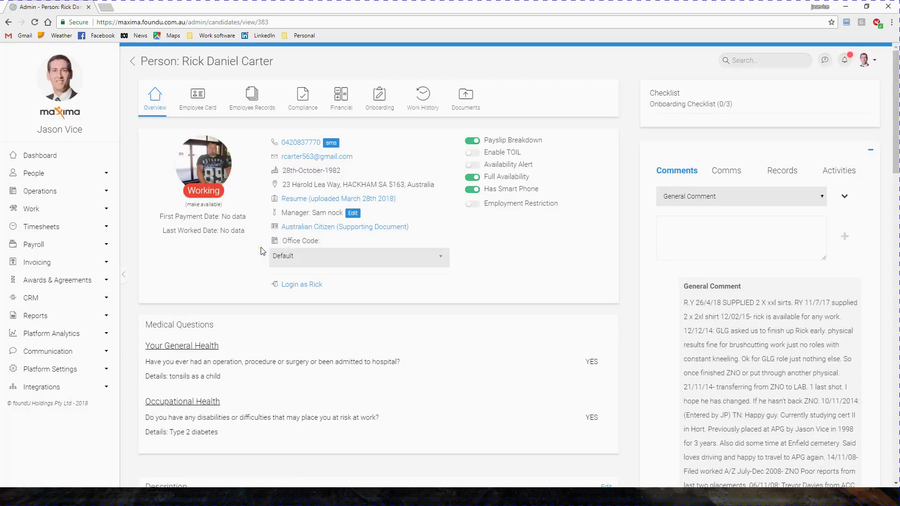
click(296, 287)
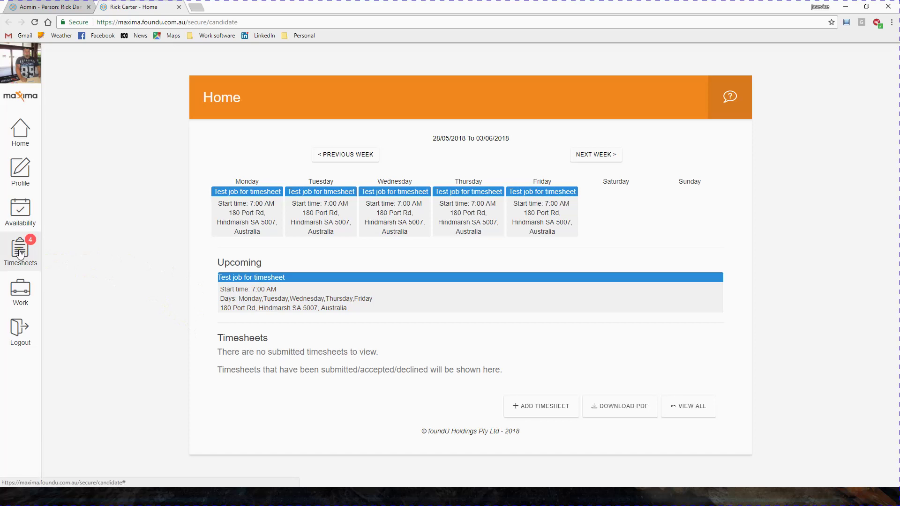
Step: Start a timesheet submission for the test job's week ending 27th May 2018 and review its prefilled weekday shifts
click(20, 249)
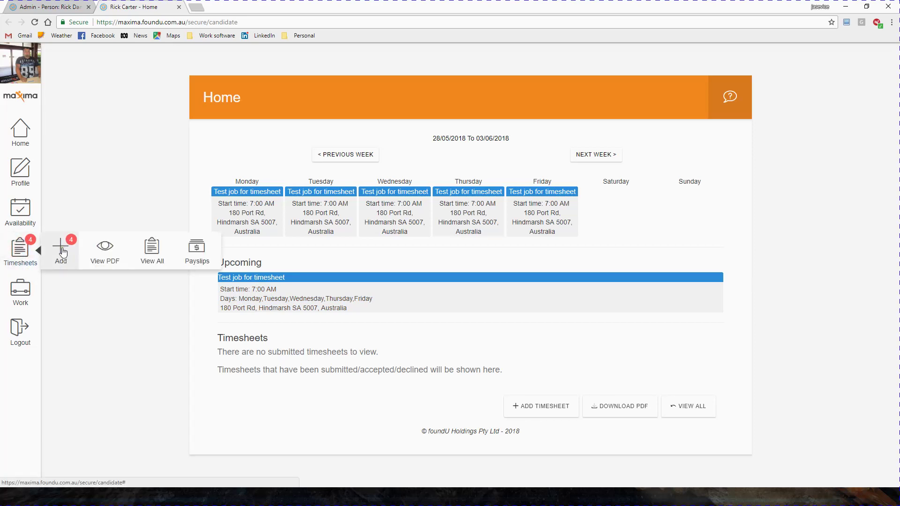
click(62, 252)
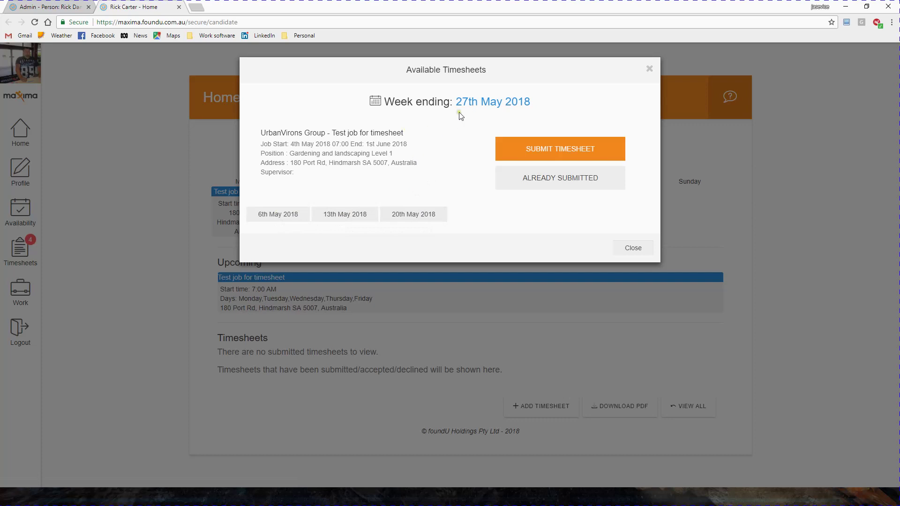
click(549, 149)
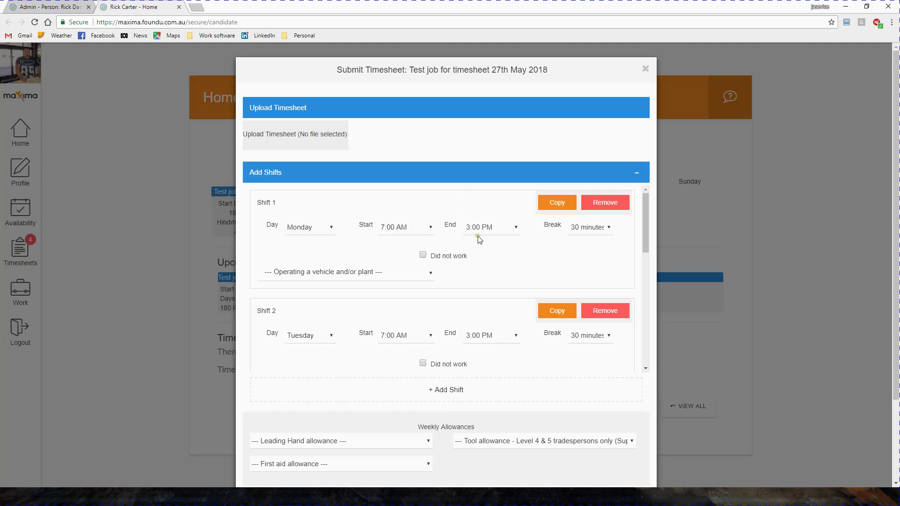
scroll(507, 268, down, 7)
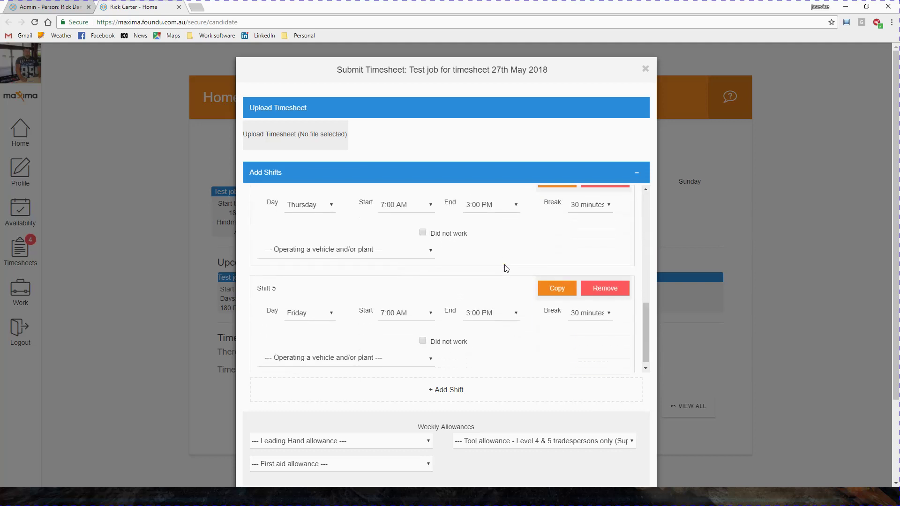
scroll(507, 268, up, 7)
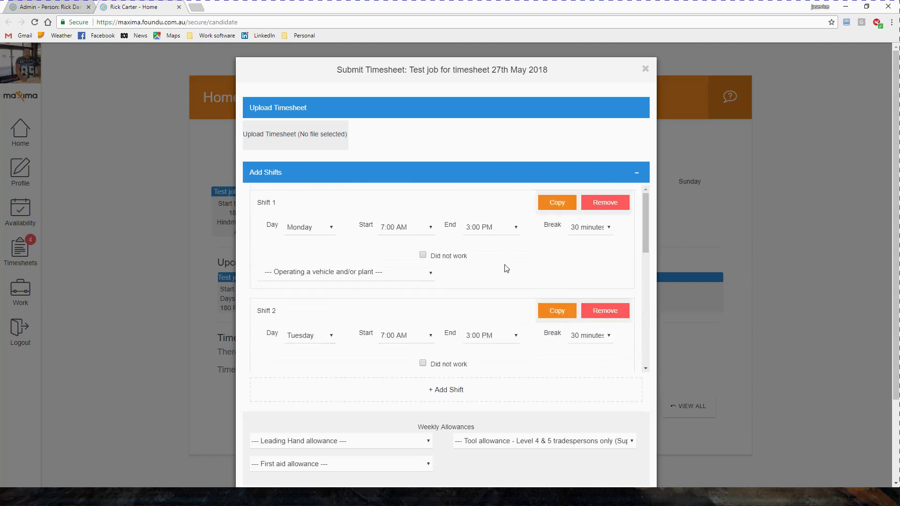
scroll(500, 265, down, 7)
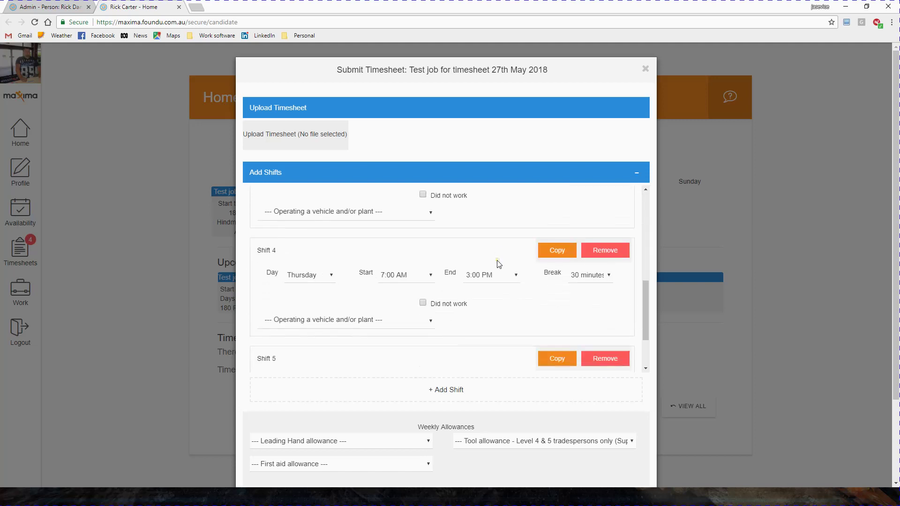
scroll(513, 381, down, 2)
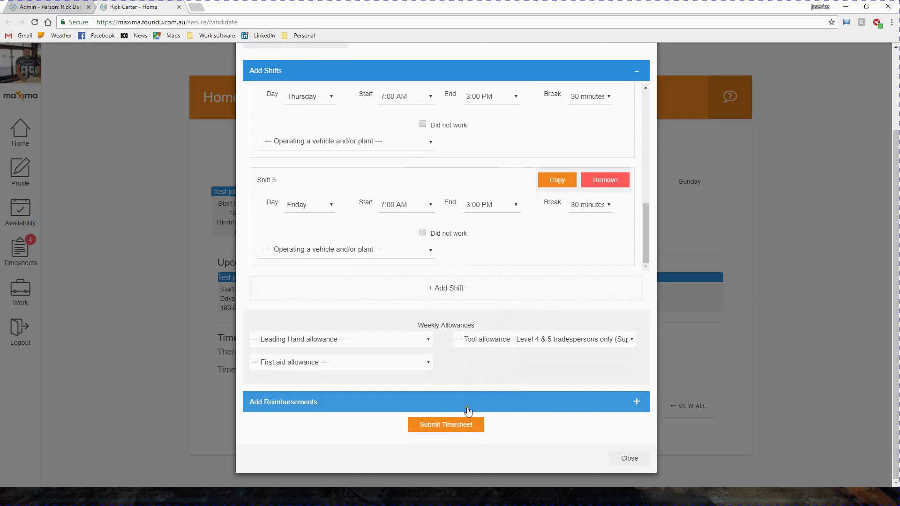
Step: Submit the timesheet, confirm the listed hours, and close the candidate portal
click(446, 428)
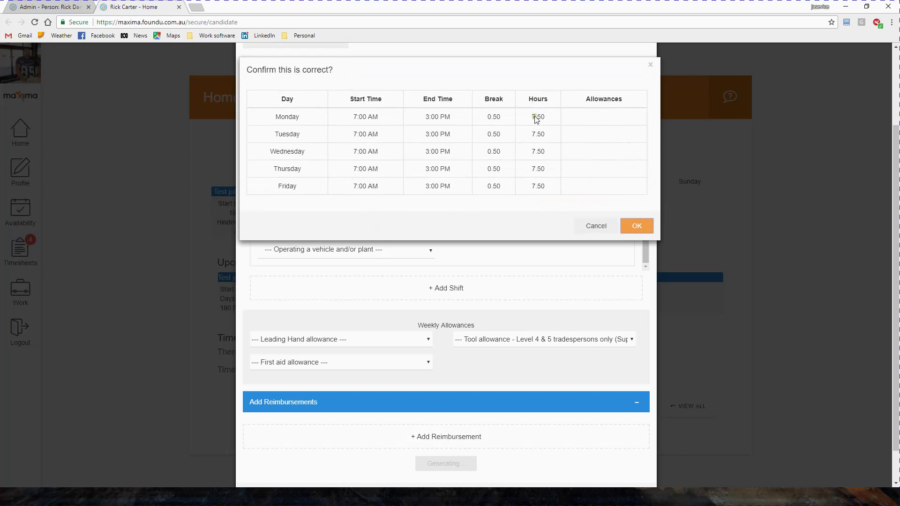
click(636, 226)
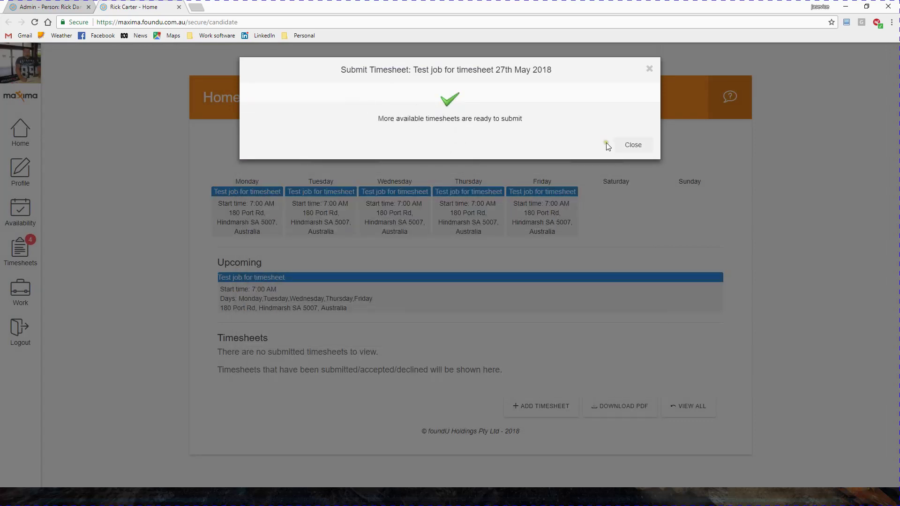
click(633, 145)
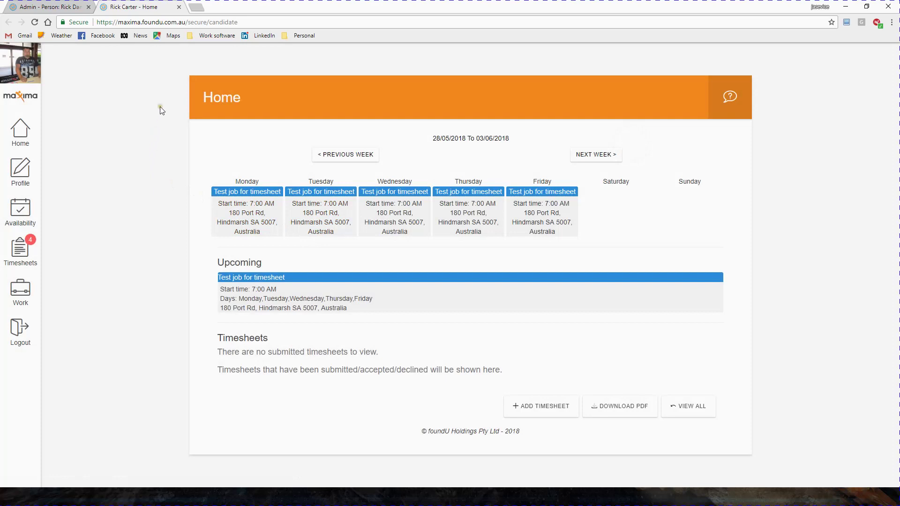
click(179, 7)
Step: Try to find the client operation with a site-wide search for "urban virons"
click(751, 62)
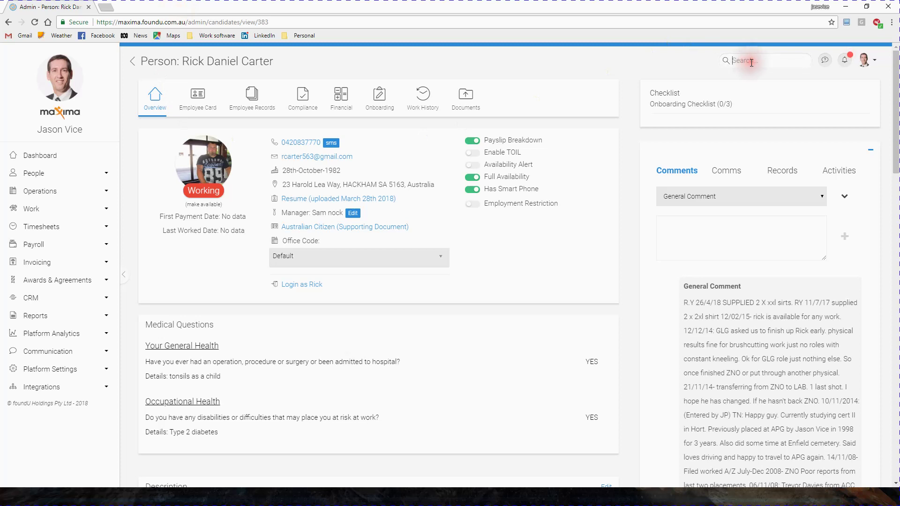
text(urban virons)
scroll(703, 87, down, 3)
scroll(703, 87, up, 3)
click(693, 84)
Step: Find UrbanVirons Group among the approved operations by filtering for "urban" and log in to its client portal
click(34, 191)
click(53, 206)
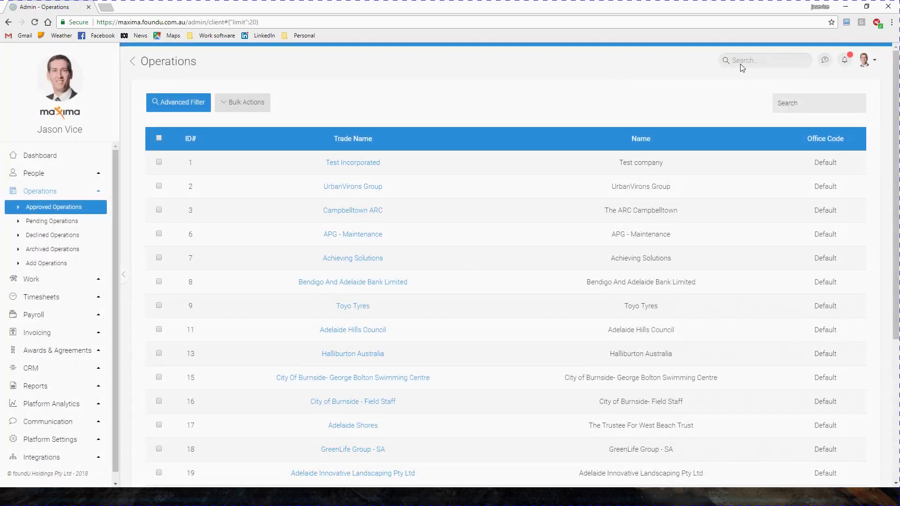
click(806, 104)
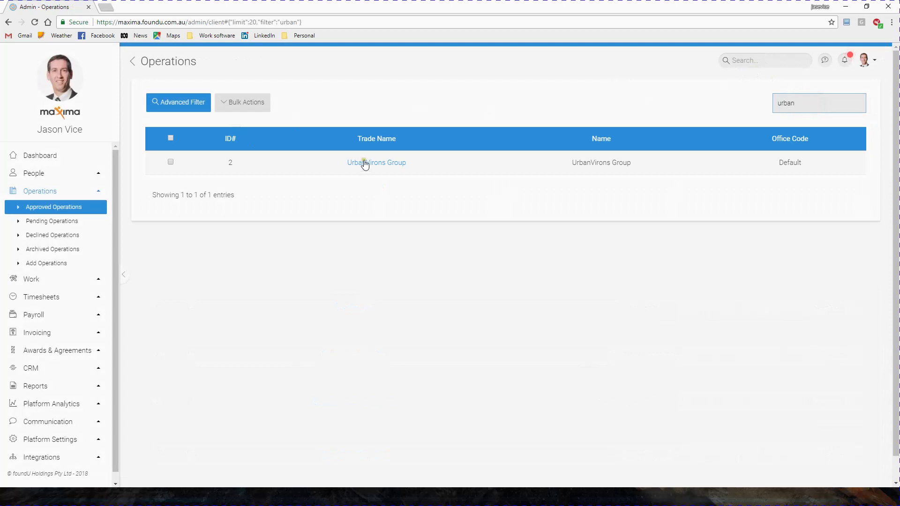
click(364, 162)
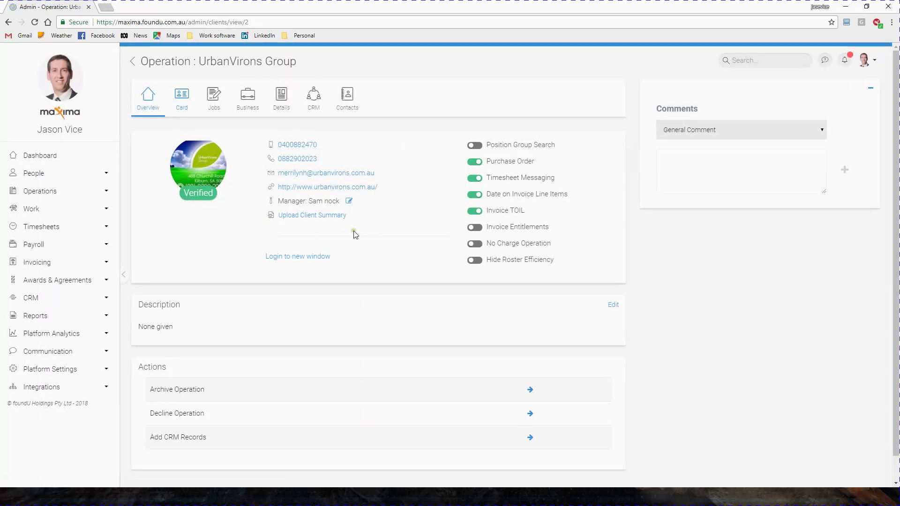
click(285, 256)
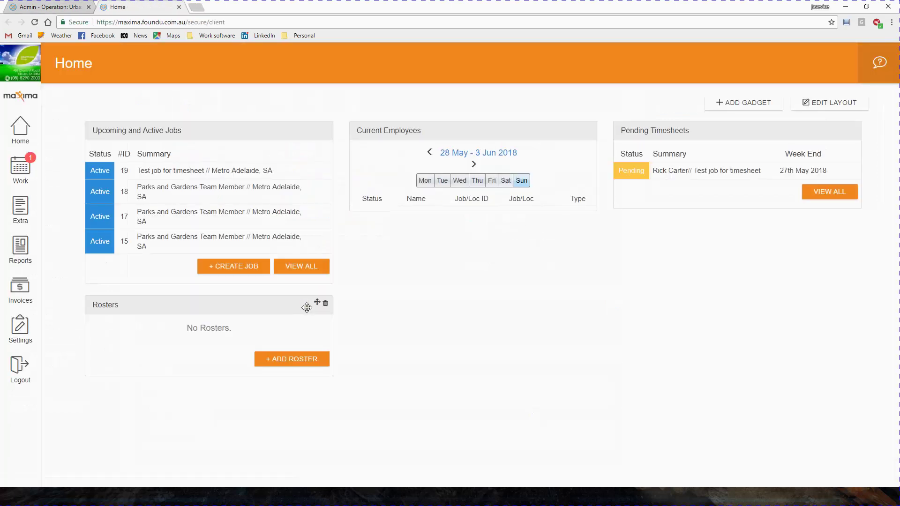
Step: Open the timesheets awaiting approval and expand the pending one for the test job's week ending 27th May 2018
click(27, 177)
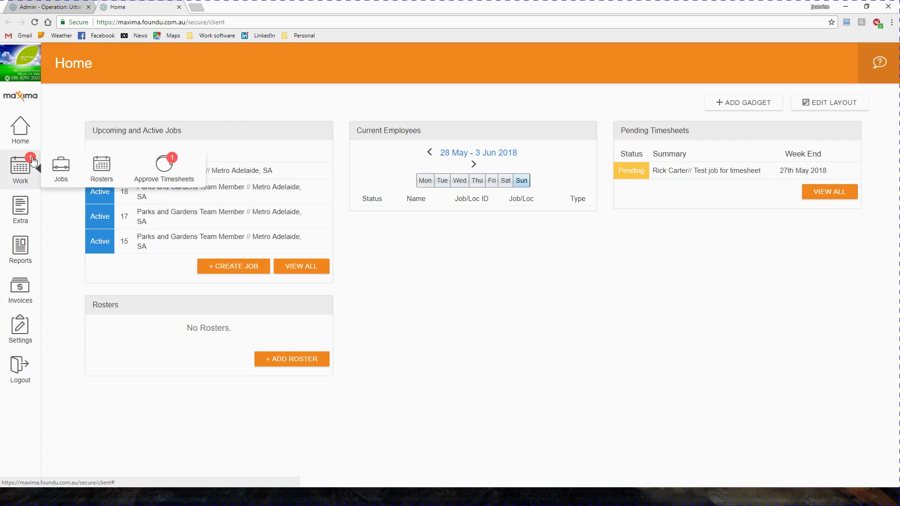
click(383, 348)
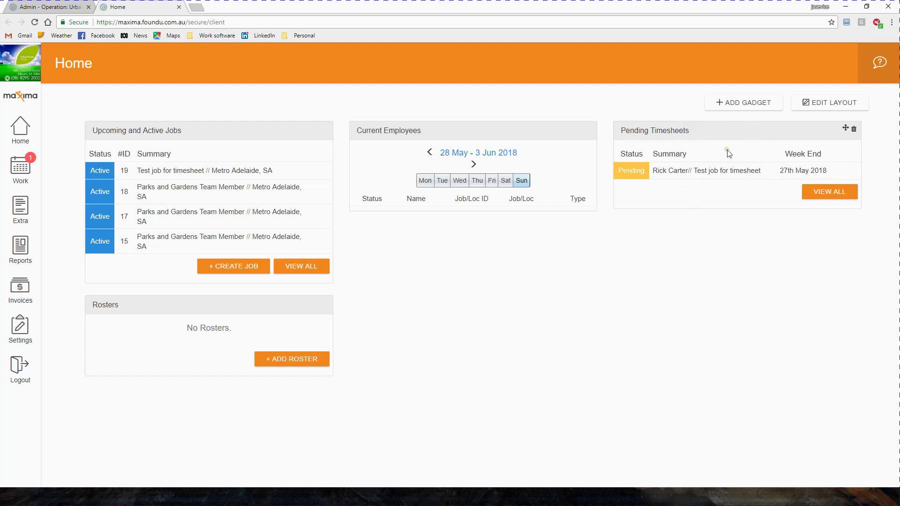
click(20, 167)
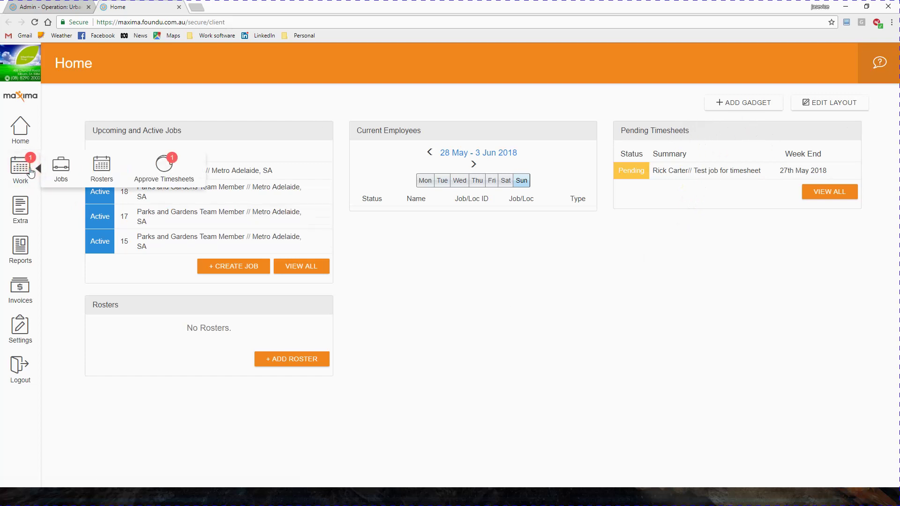
click(172, 166)
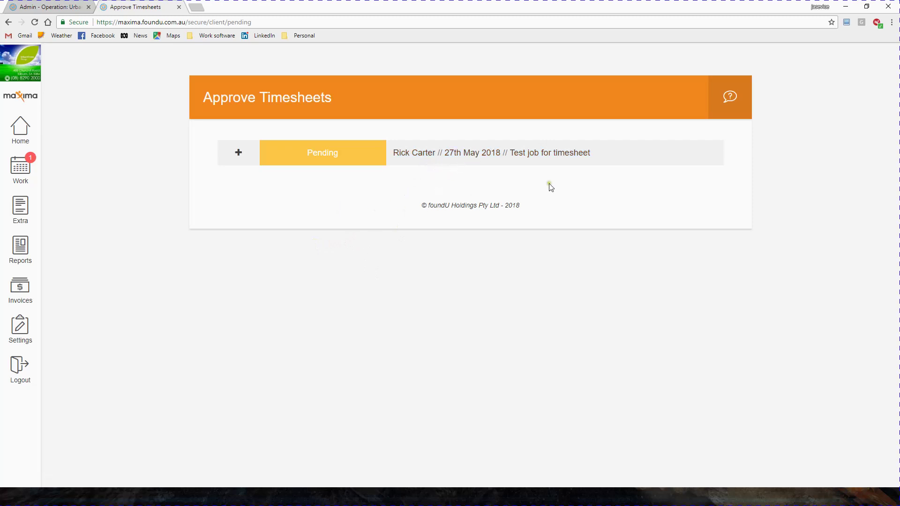
click(239, 157)
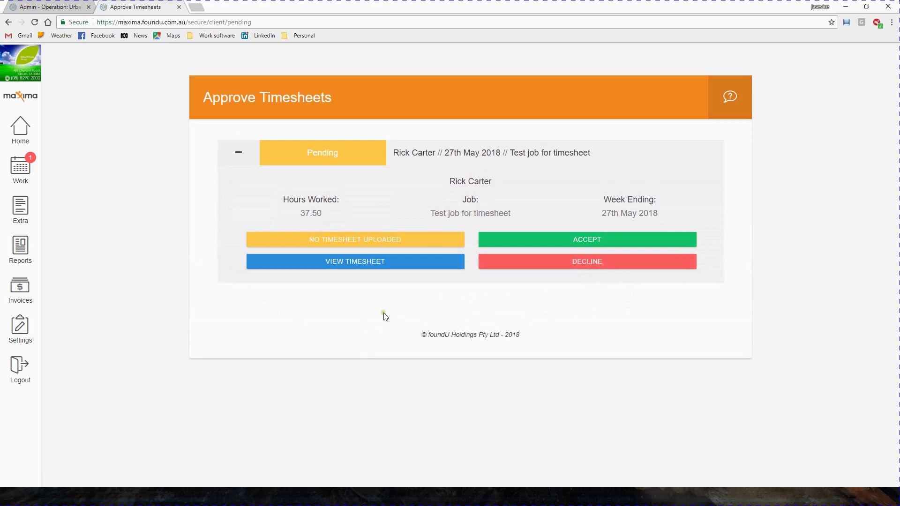
Step: Review the pending timesheet's daily start, end, break and worked hours, and close the details
click(352, 267)
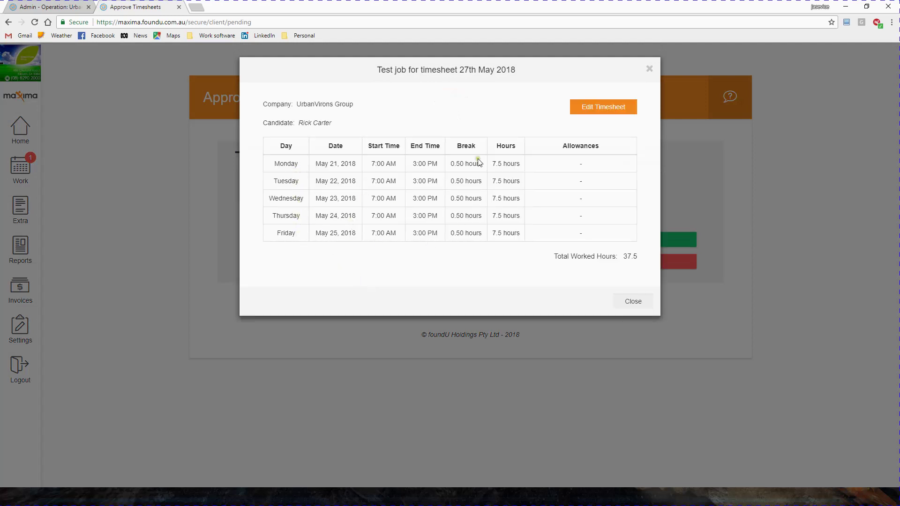
click(625, 304)
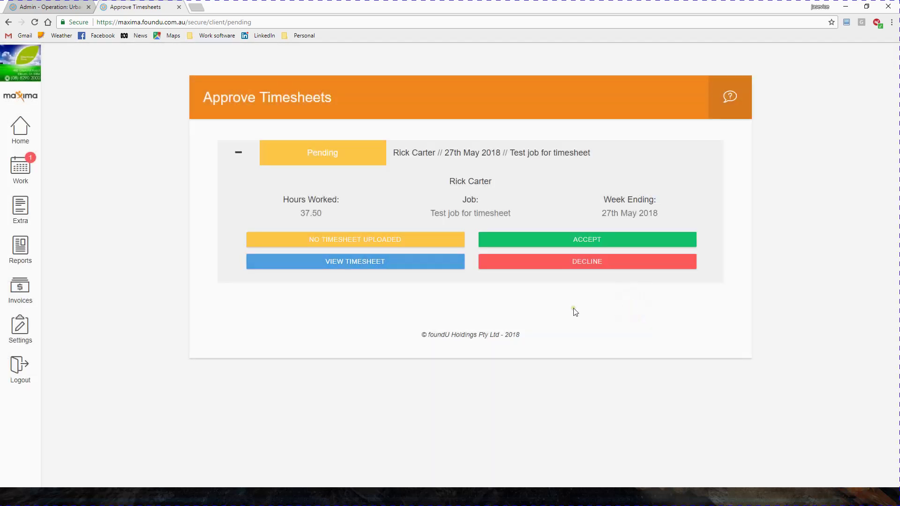
click(374, 271)
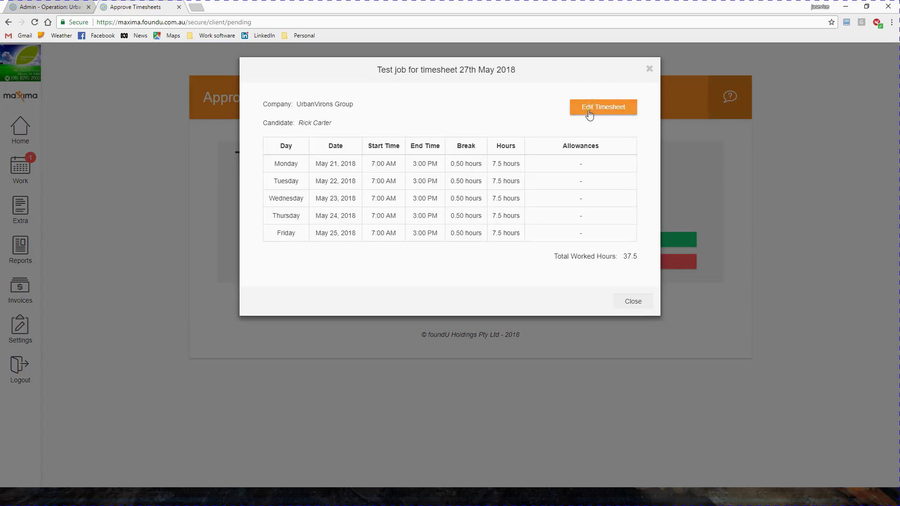
click(637, 307)
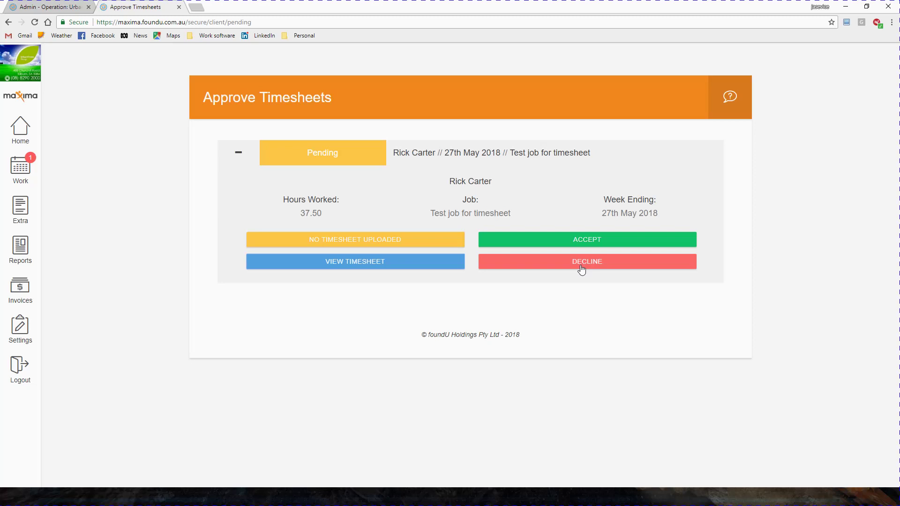
Step: Accept the pending timesheet with a five-star performance rating for the candidate
click(591, 240)
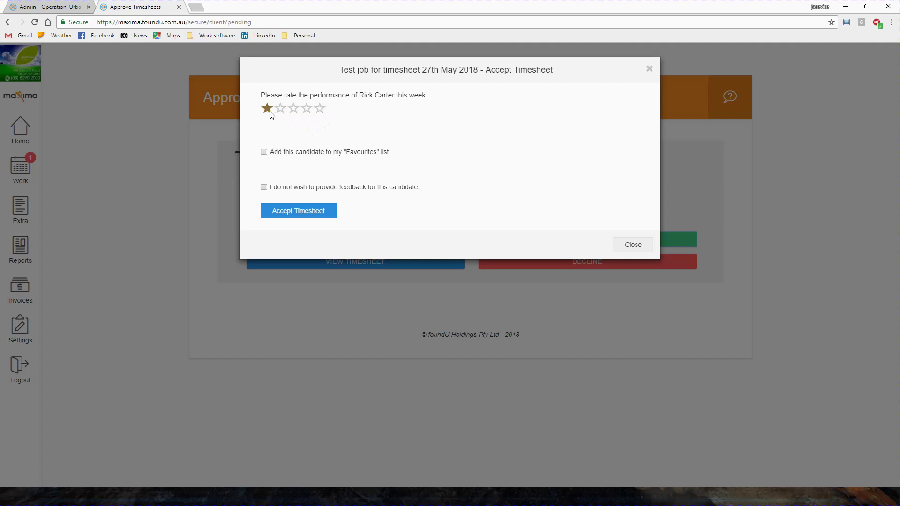
click(321, 110)
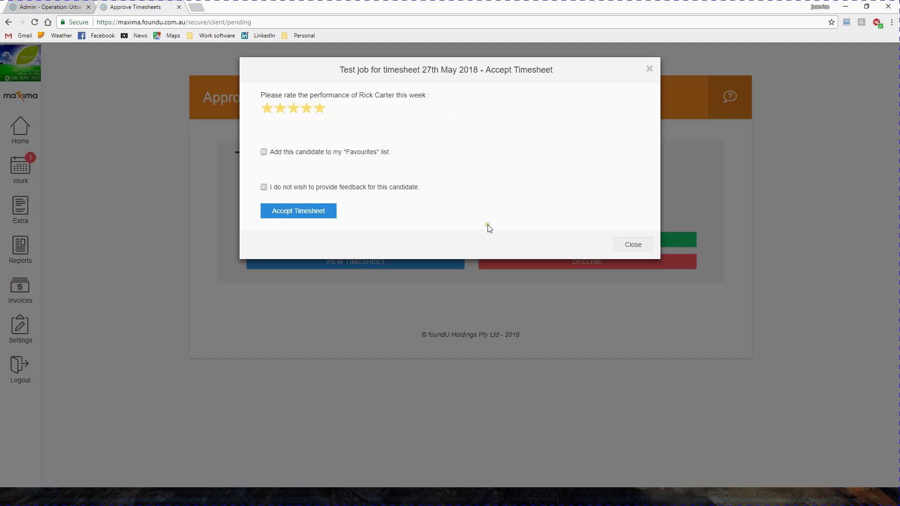
click(292, 212)
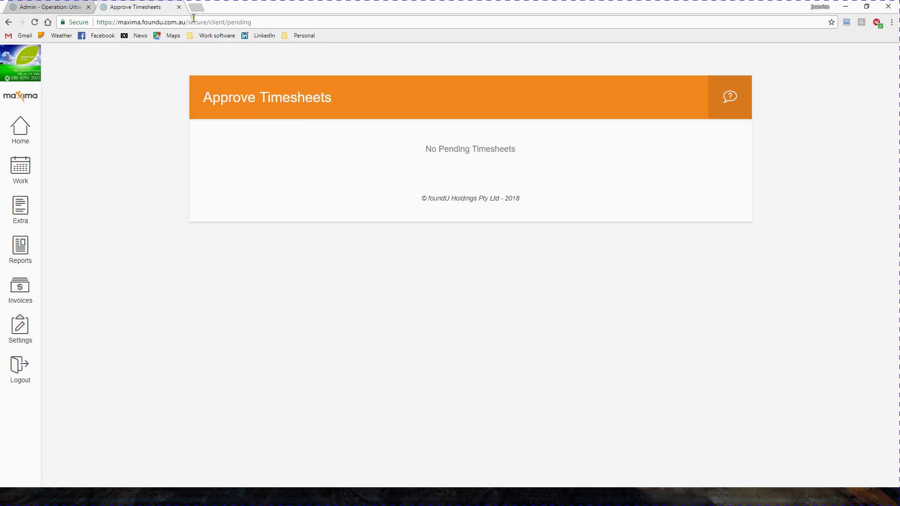
Step: Close the client portal, reopen the candidate's profile in the admin site, and log in as that candidate again
click(179, 7)
click(758, 59)
text(rick c)
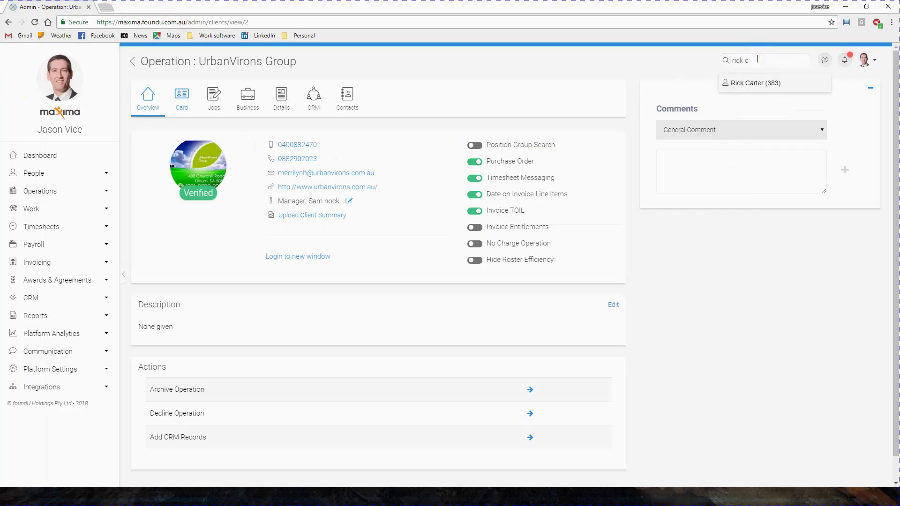
click(759, 84)
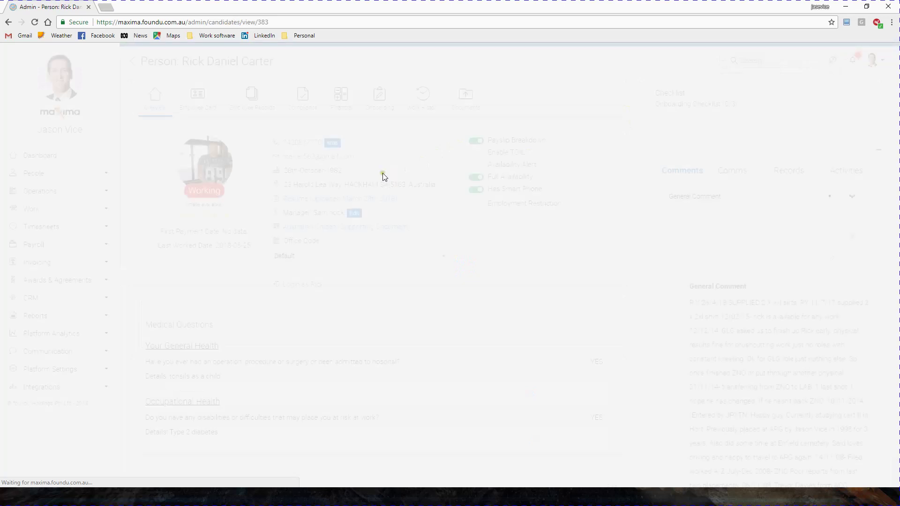
click(288, 284)
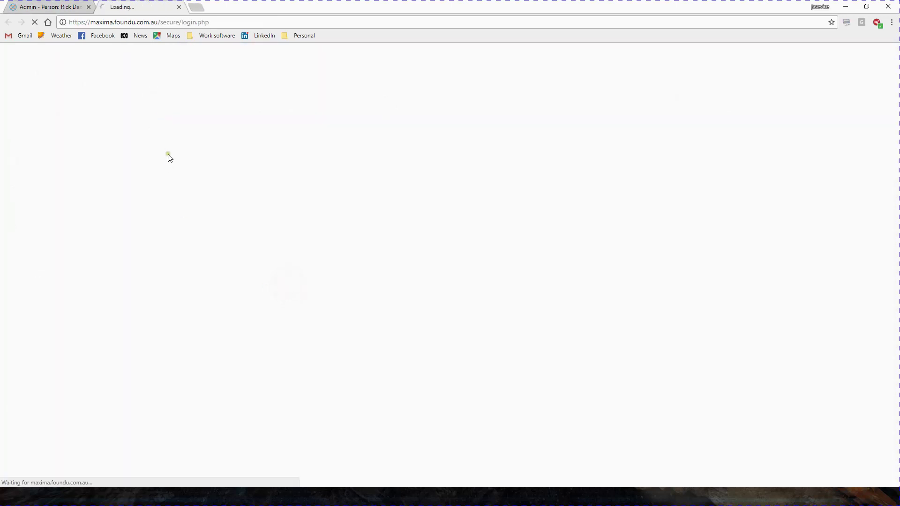